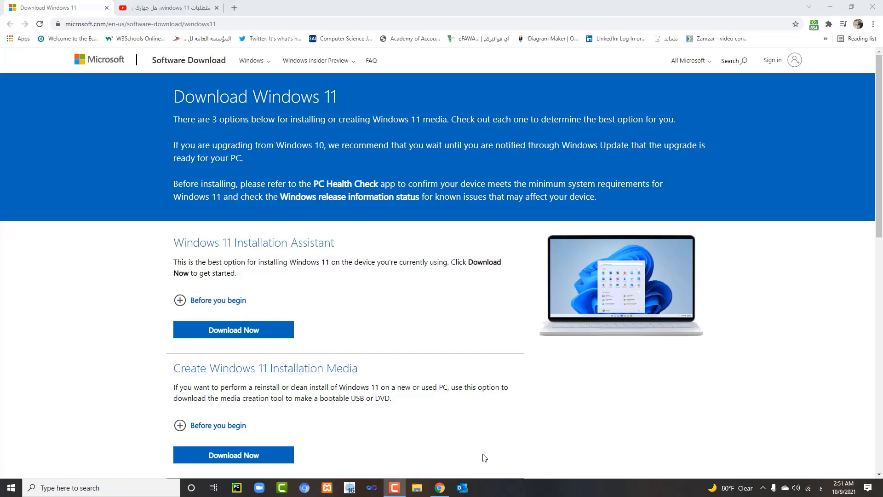
Step: Minimize the browser and launch the Windows 11 Installation Assistant from the desktop
{"action": "left_click", "coordinate": [826, 7]}
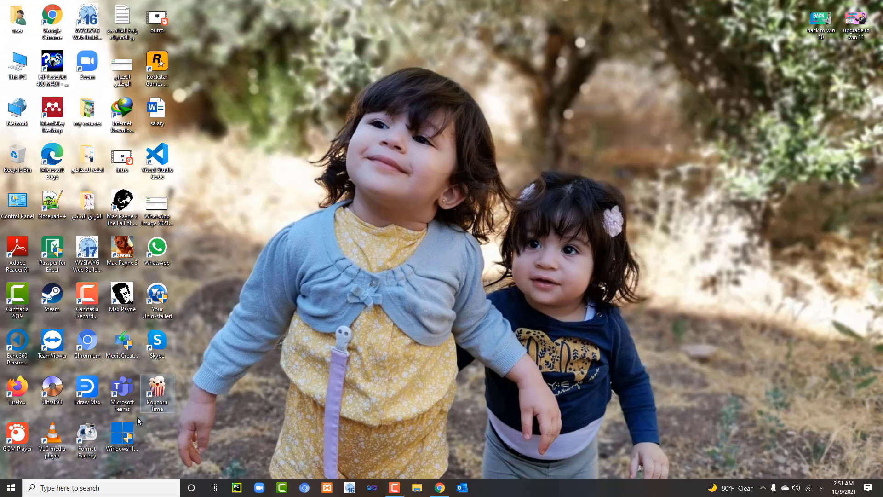
{"action": "left_click", "coordinate": [129, 431]}
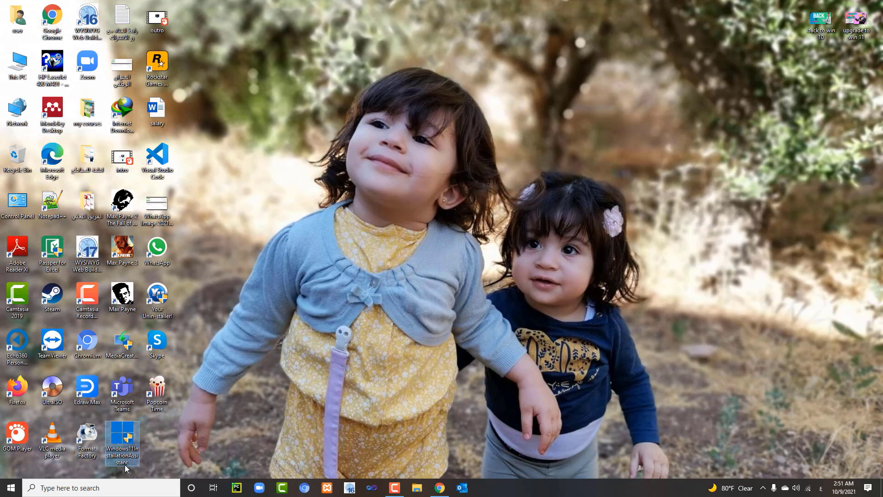
{"action": "double_click", "coordinate": [120, 440]}
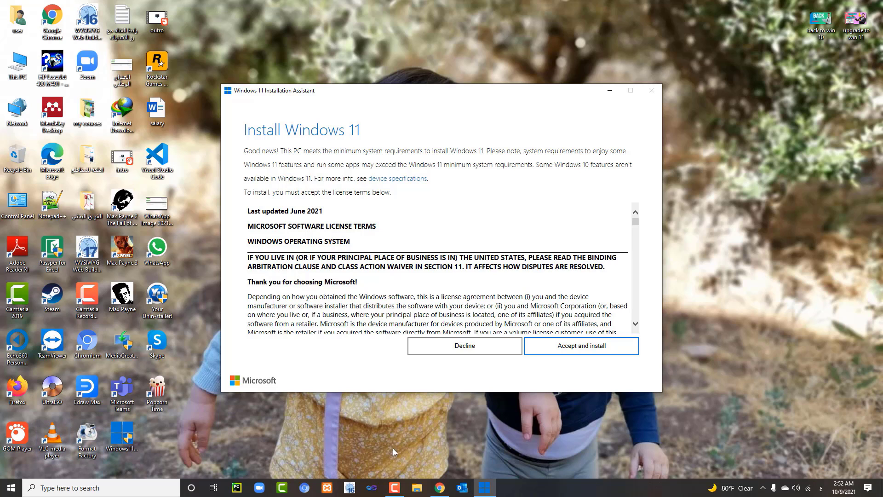
Step: View the YouTube video page about Windows 11 requirements in Chrome, and return to the Installation Assistant
{"action": "left_click", "coordinate": [438, 485]}
{"action": "left_click", "coordinate": [202, 7]}
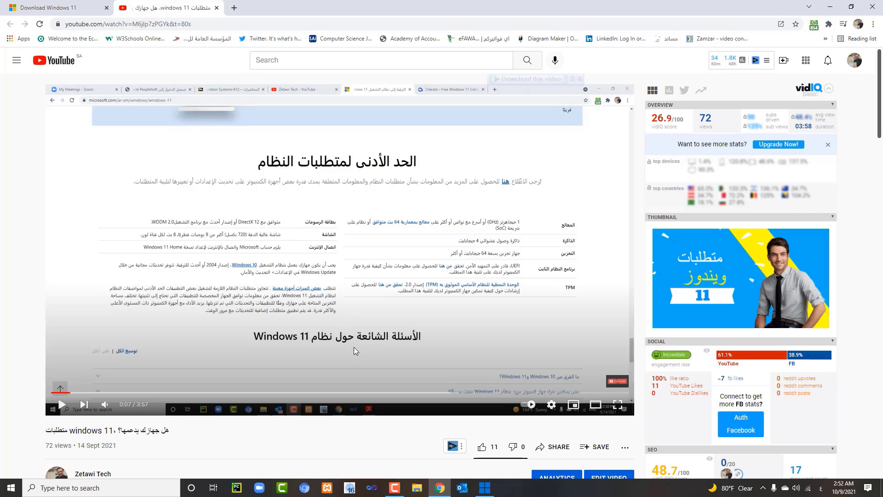
{"action": "left_click", "coordinate": [440, 487]}
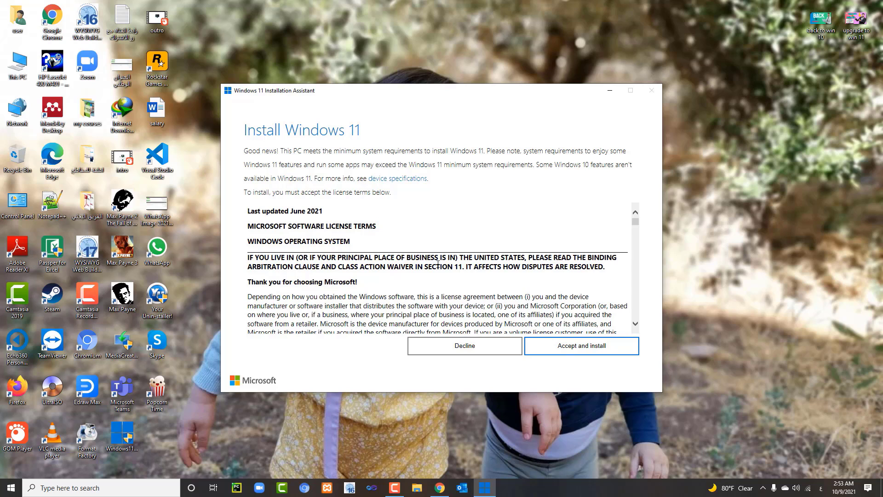
Step: Run tpm.msc from the Run dialog to check the computer's TPM status, and close the TPM management window
{"action": "left_click", "coordinate": [56, 487]}
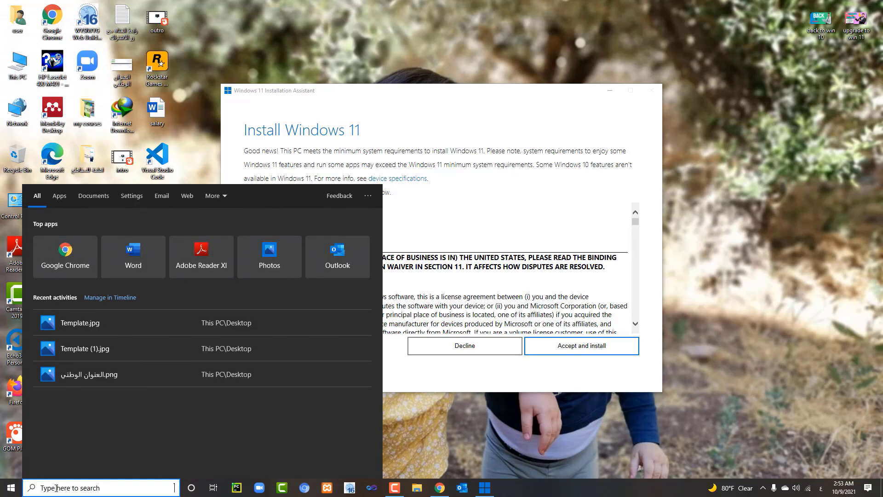
{"action": "type", "text": "قعى"}
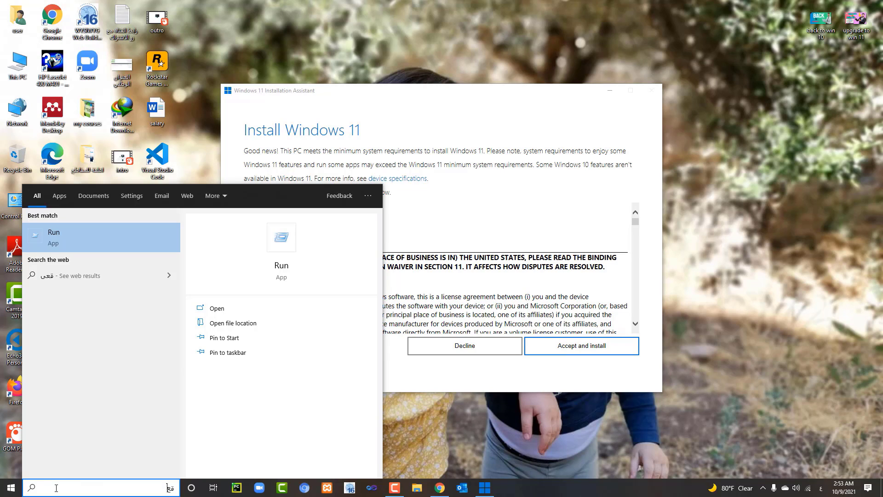
{"action": "key", "text": "BackSpace"}
{"action": "key", "text": "BackSpace"}
{"action": "key", "text": "BackSpace"}
{"action": "key", "text": "alt+shift"}
{"action": "type", "text": "run"}
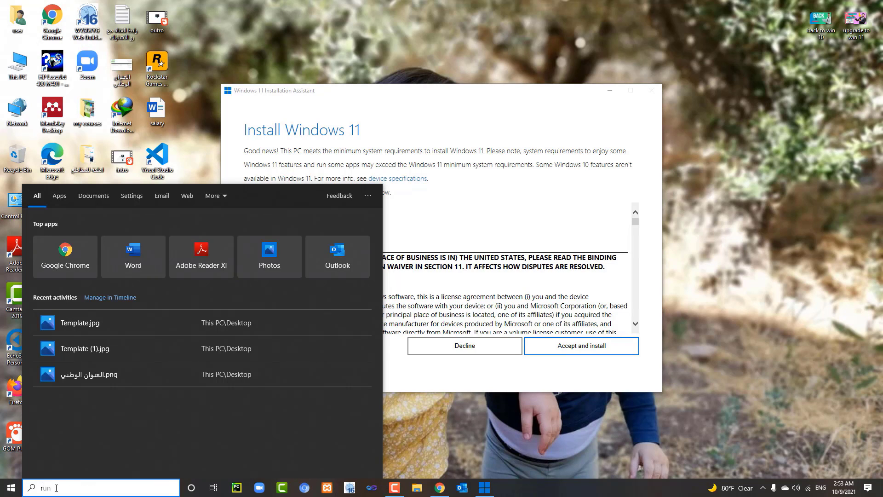
{"action": "key", "text": "Return"}
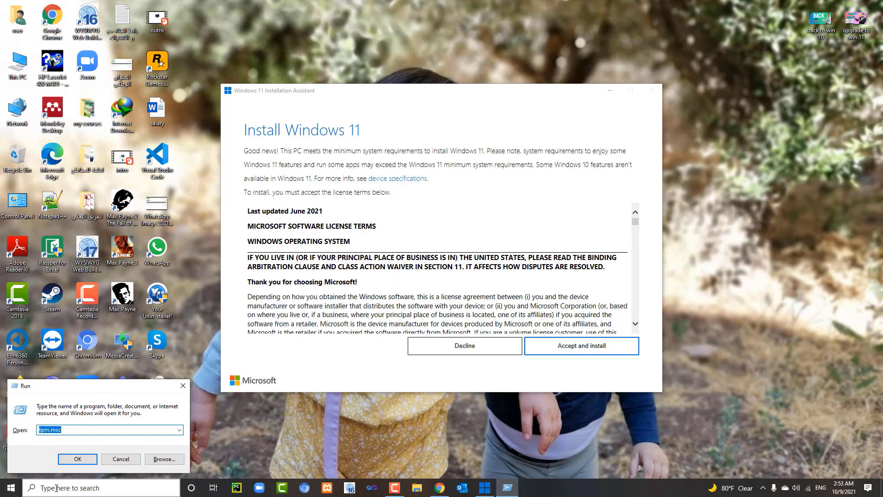
{"action": "key", "text": "End"}
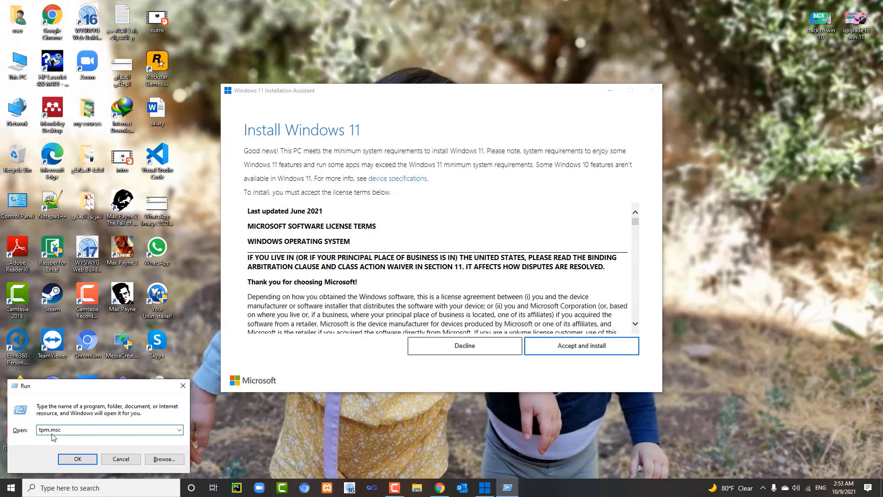
{"action": "left_click", "coordinate": [88, 460]}
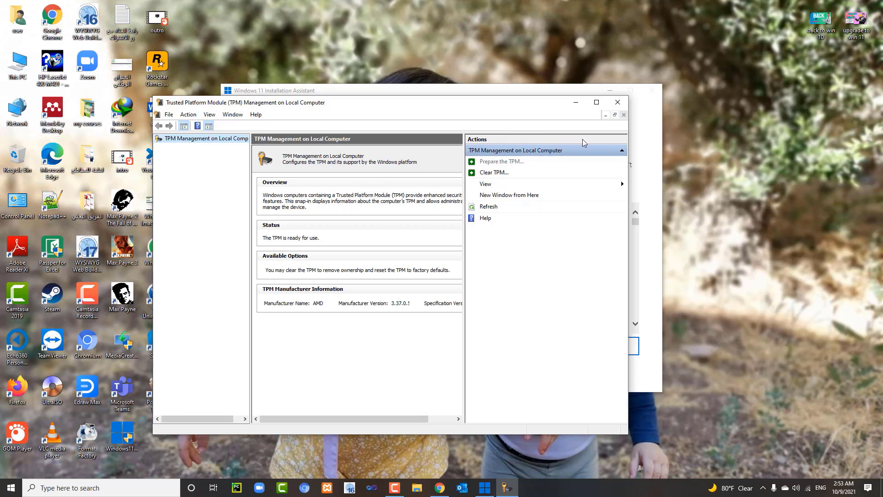
{"action": "left_click", "coordinate": [625, 103]}
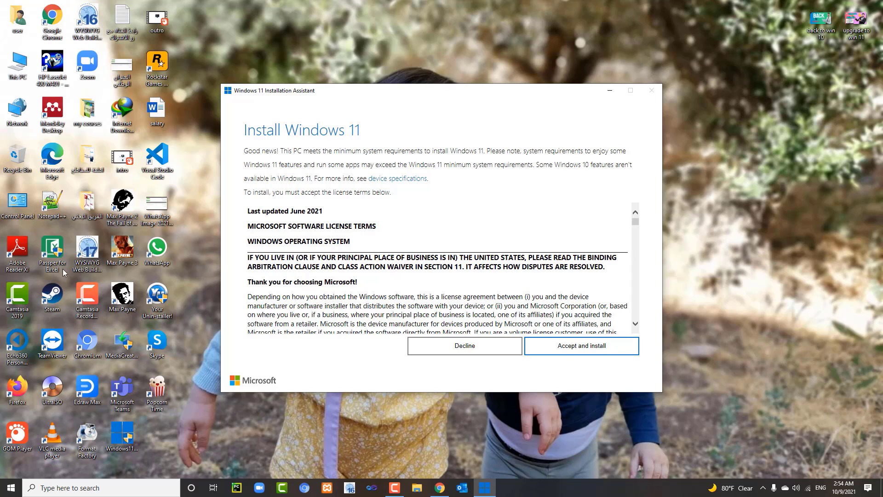
Step: Reopen TPM management by running tpm.msc, review the TPM details again, and close it
{"action": "left_click", "coordinate": [11, 488]}
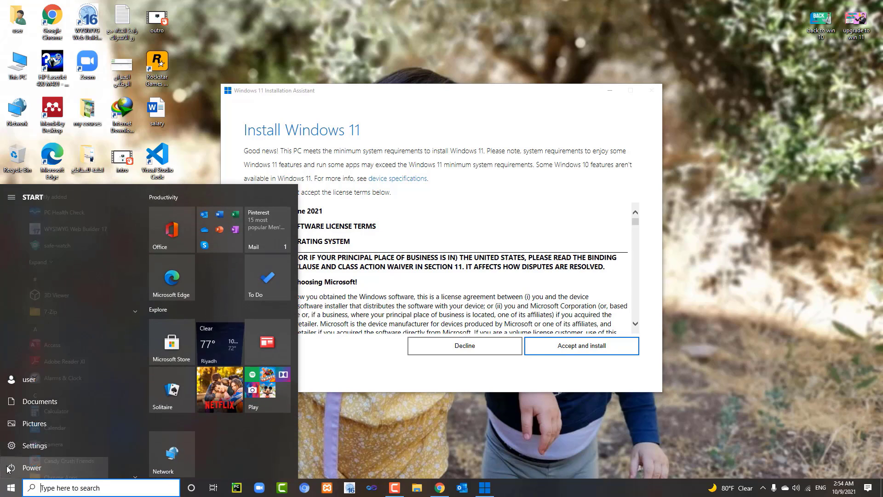
{"action": "type", "text": "ru"}
{"action": "key", "text": "Return"}
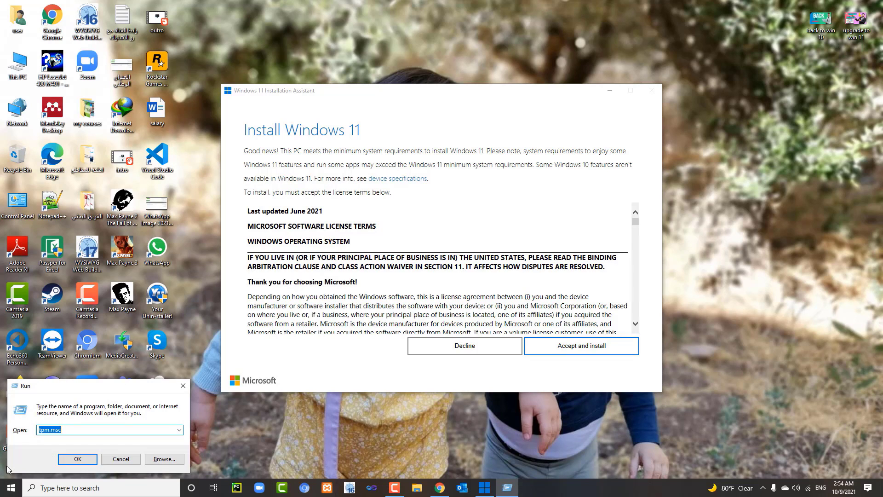
{"action": "key", "text": "Return"}
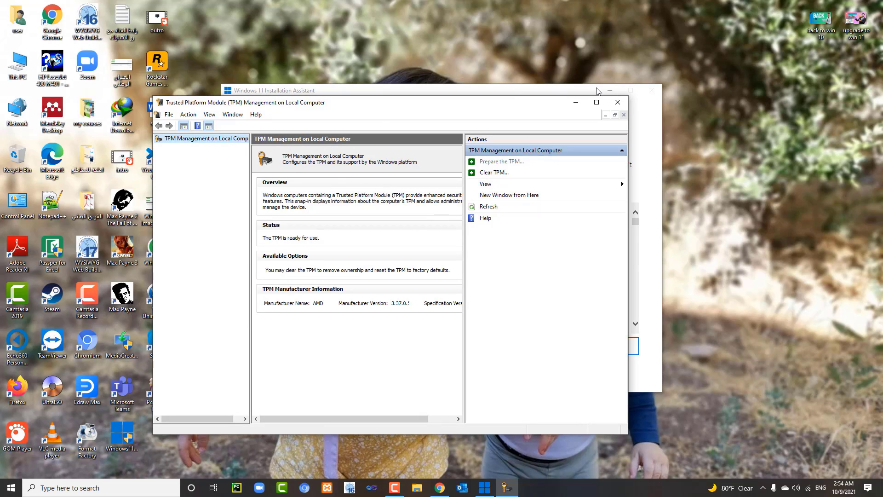
{"action": "left_click", "coordinate": [617, 102]}
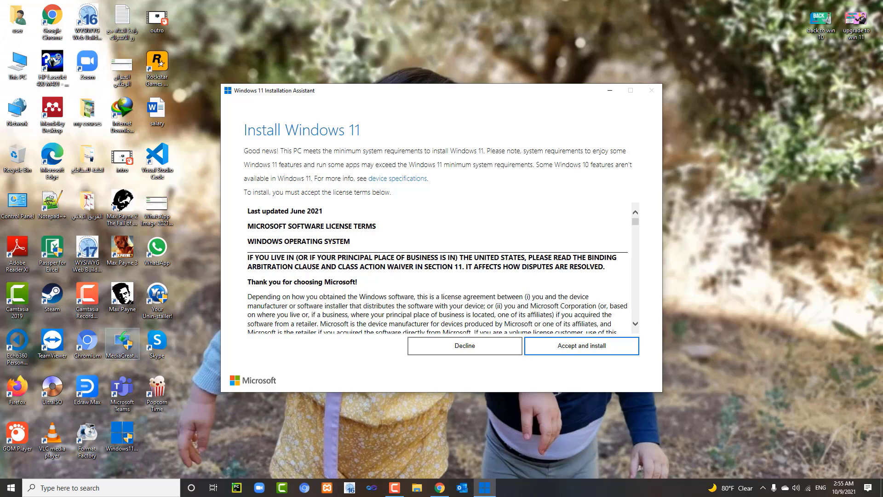
Step: Demonstrate the tpm.msc check once more through the Run dialog, and close the TPM console
{"action": "left_click", "coordinate": [9, 488]}
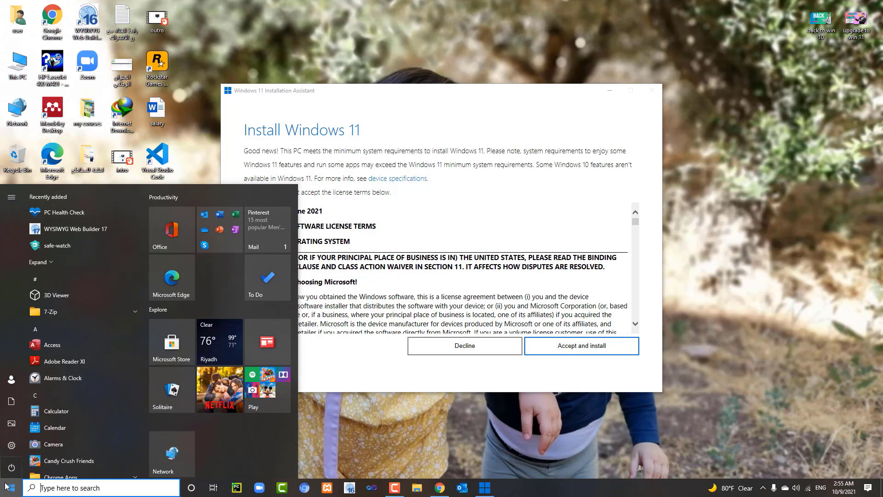
{"action": "type", "text": "run"}
{"action": "key", "text": "Return"}
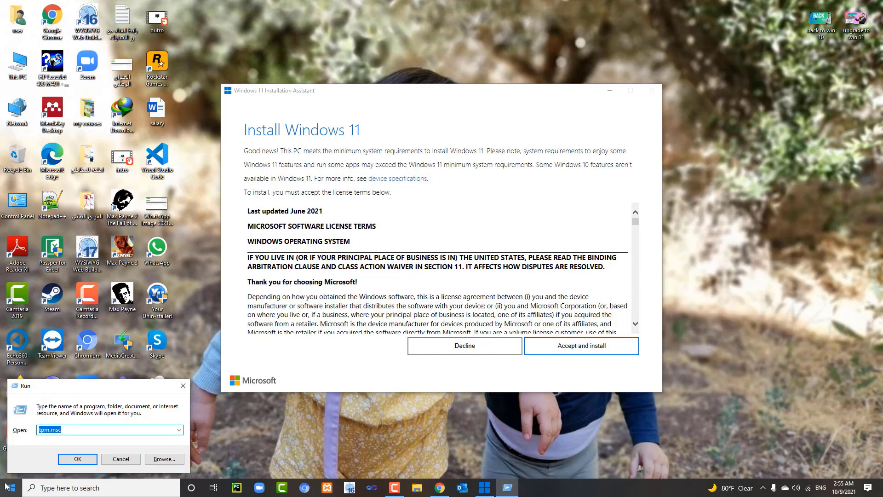
{"action": "key", "text": "Return"}
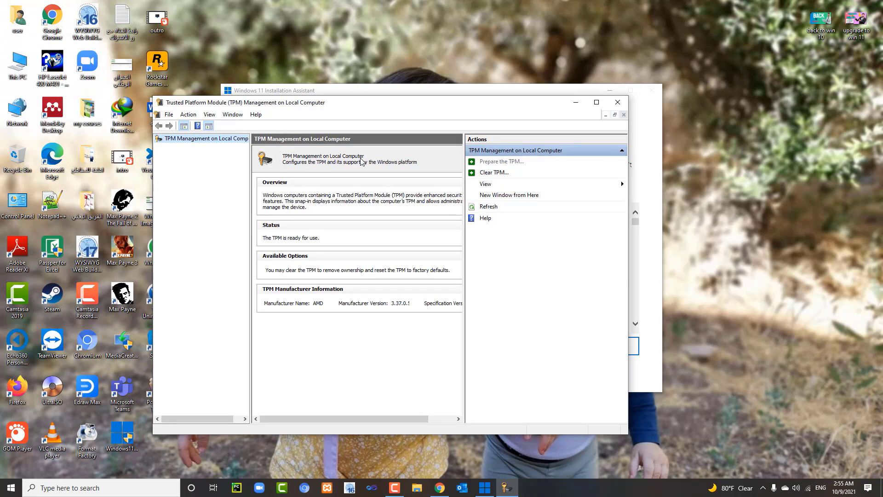
{"action": "left_click", "coordinate": [617, 102]}
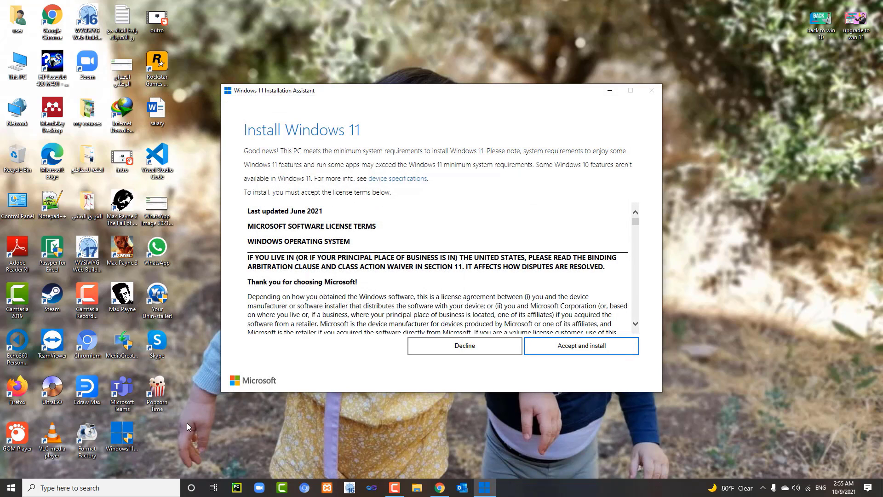
Step: Revisit the Windows 11 requirements video page, and accept the license terms to start installing Windows 11
{"action": "left_click", "coordinate": [122, 434]}
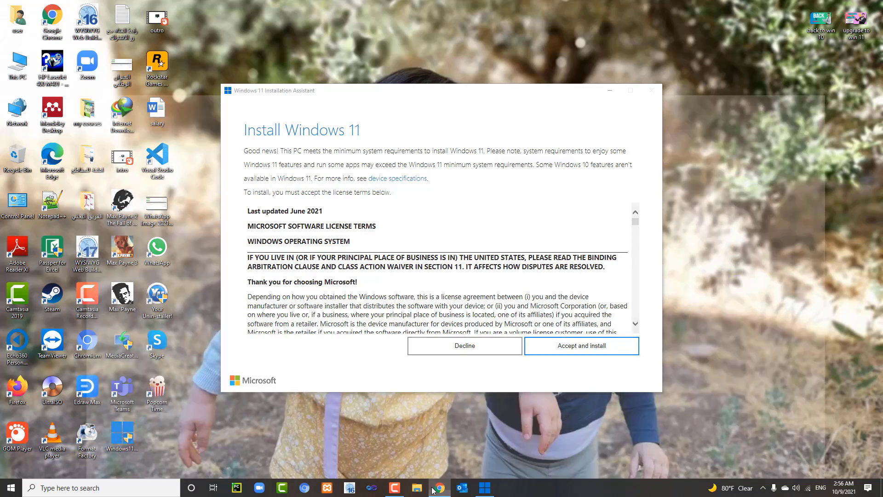
{"action": "left_click", "coordinate": [440, 487]}
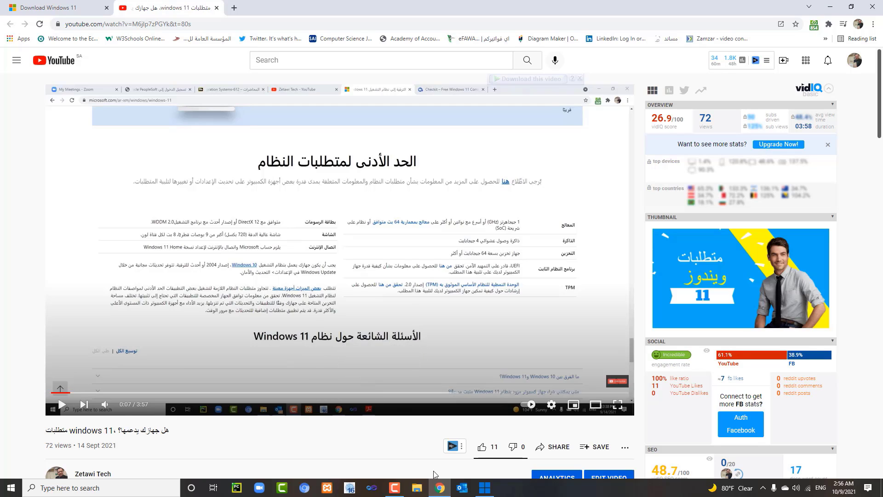
{"action": "left_click", "coordinate": [440, 489]}
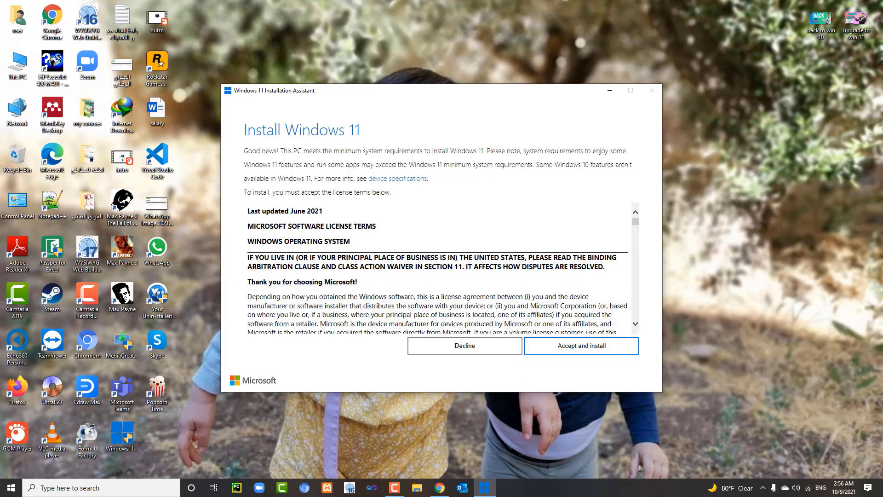
{"action": "left_click", "coordinate": [576, 354]}
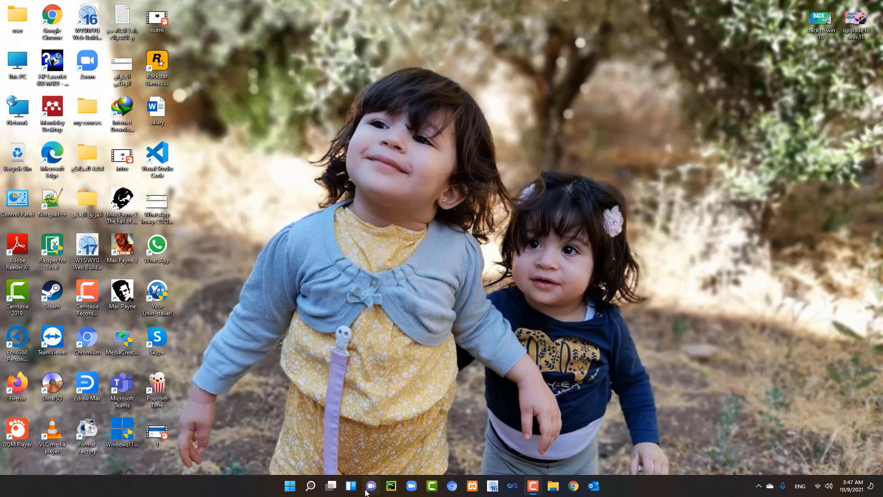
Step: Open the Windows 11 Start menu to view its pinned apps and recommended items, and close it
{"action": "left_click", "coordinate": [290, 487]}
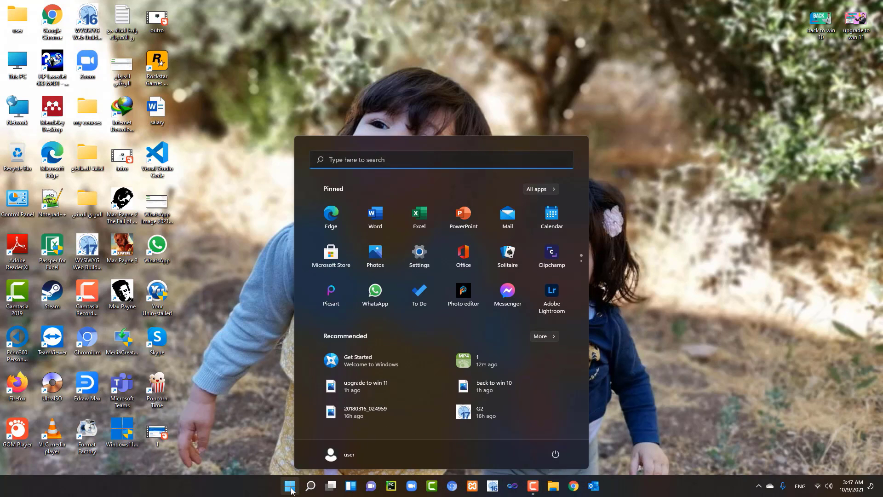
{"action": "left_click", "coordinate": [291, 491]}
{"action": "left_click", "coordinate": [291, 491]}
{"action": "left_click", "coordinate": [291, 492]}
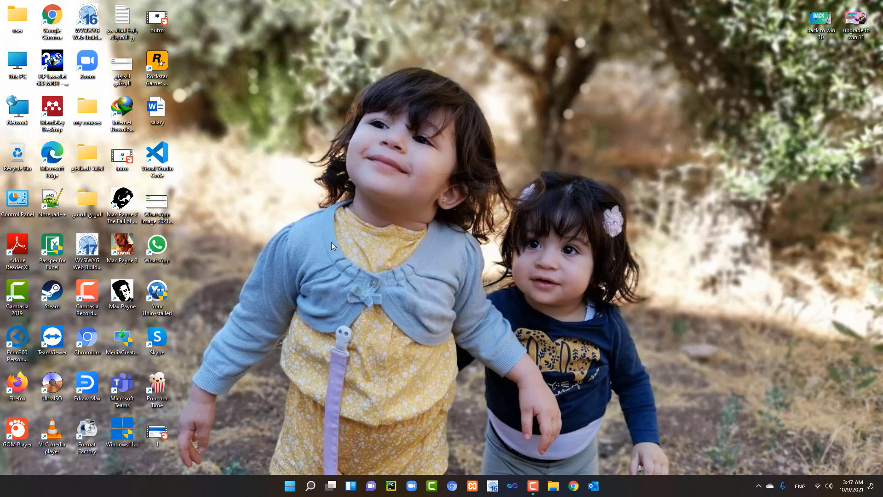
Step: Refresh the desktop twice using the new Windows 11 context menu
{"action": "right_click", "coordinate": [332, 225]}
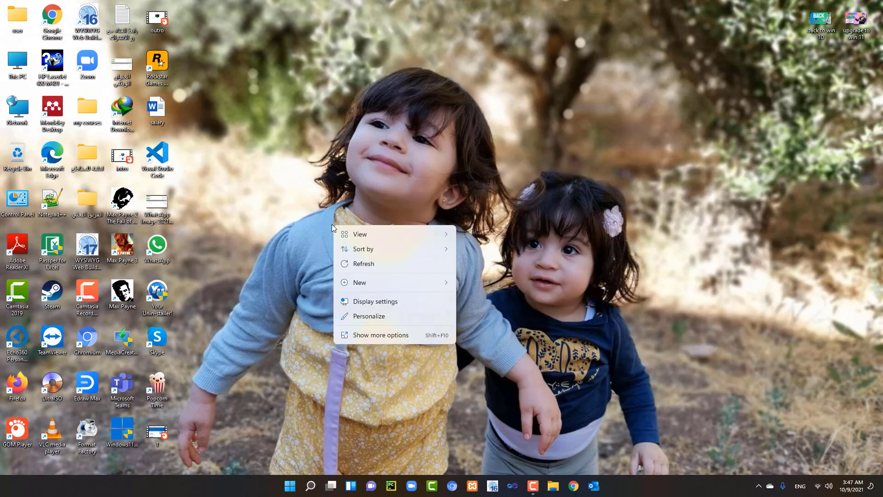
{"action": "left_click", "coordinate": [377, 267]}
{"action": "right_click", "coordinate": [293, 128]}
{"action": "left_click", "coordinate": [317, 171]}
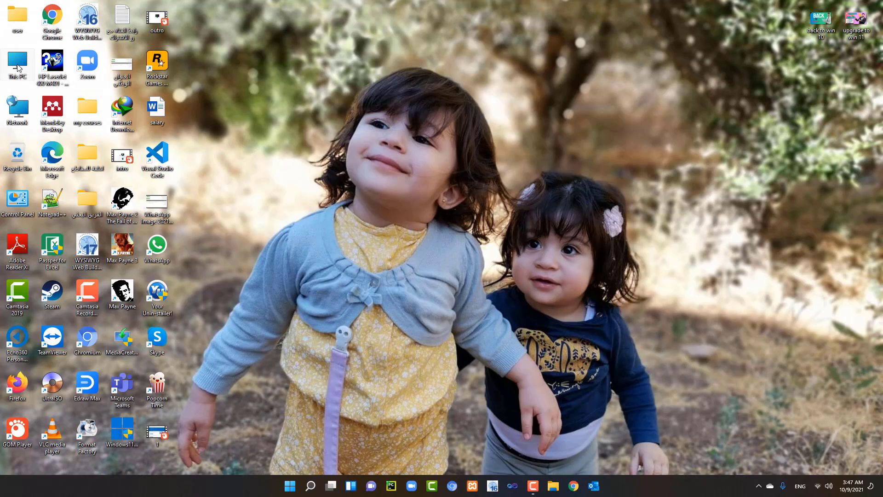
Step: Open This PC to view the folders and drives, and select Local Disk (D:)
{"action": "double_click", "coordinate": [18, 62]}
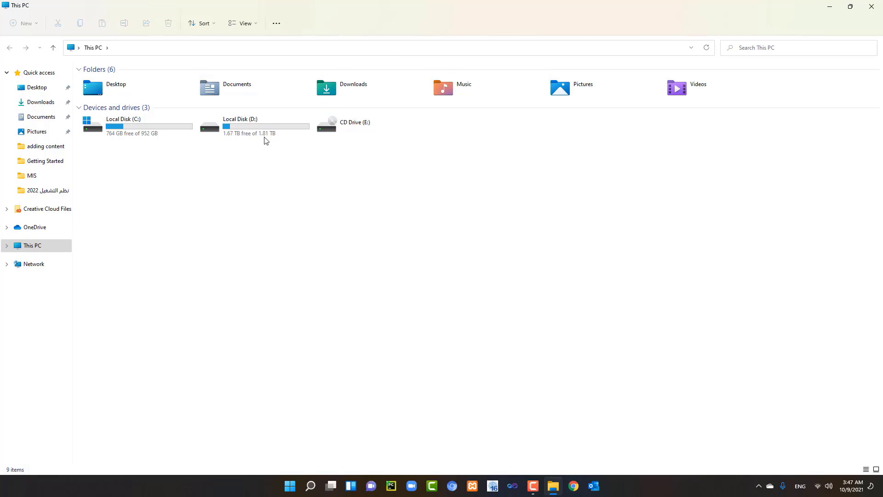
{"action": "left_click", "coordinate": [248, 135]}
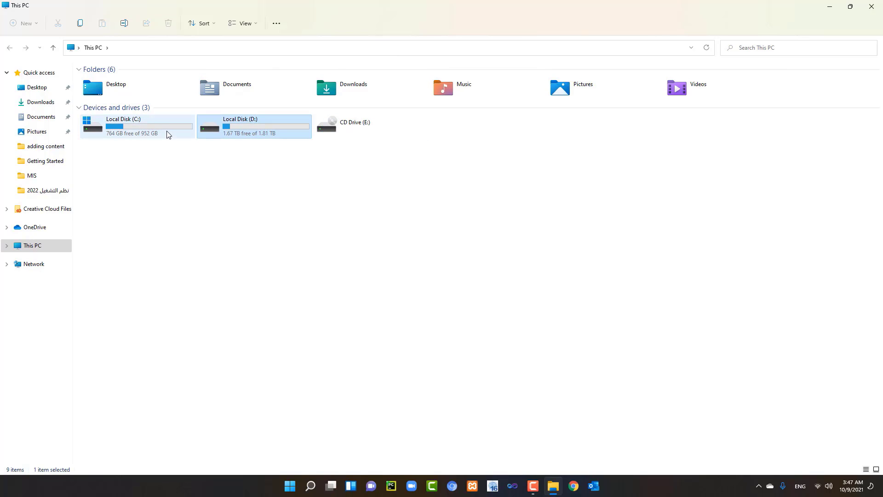